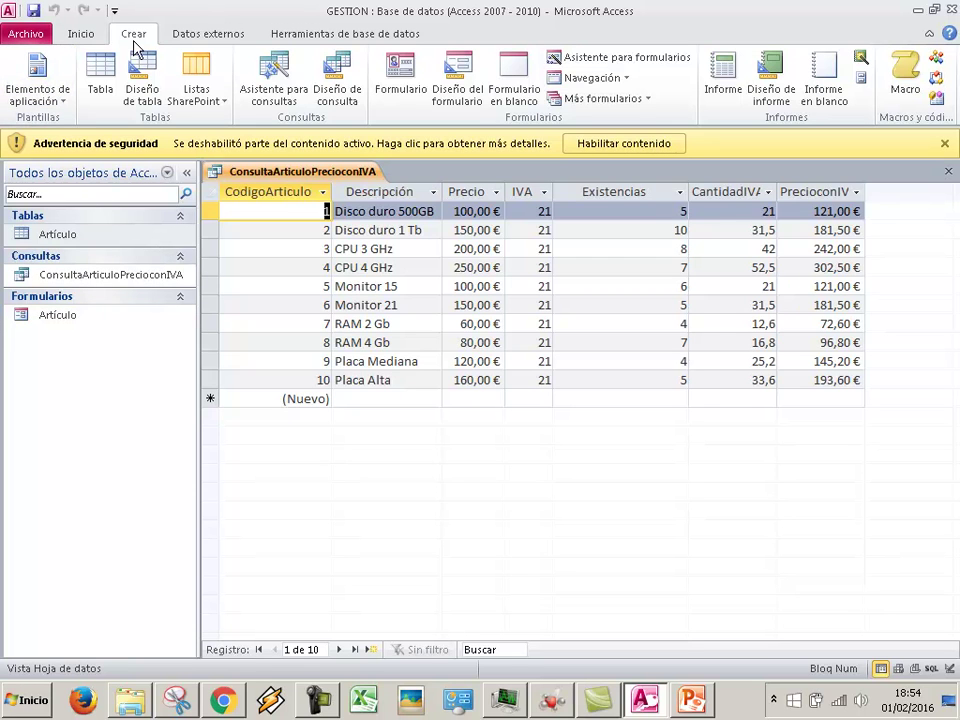
# - Start a simple query with the query wizard, including all fields of the Artículo table
pyautogui.click(263, 85)
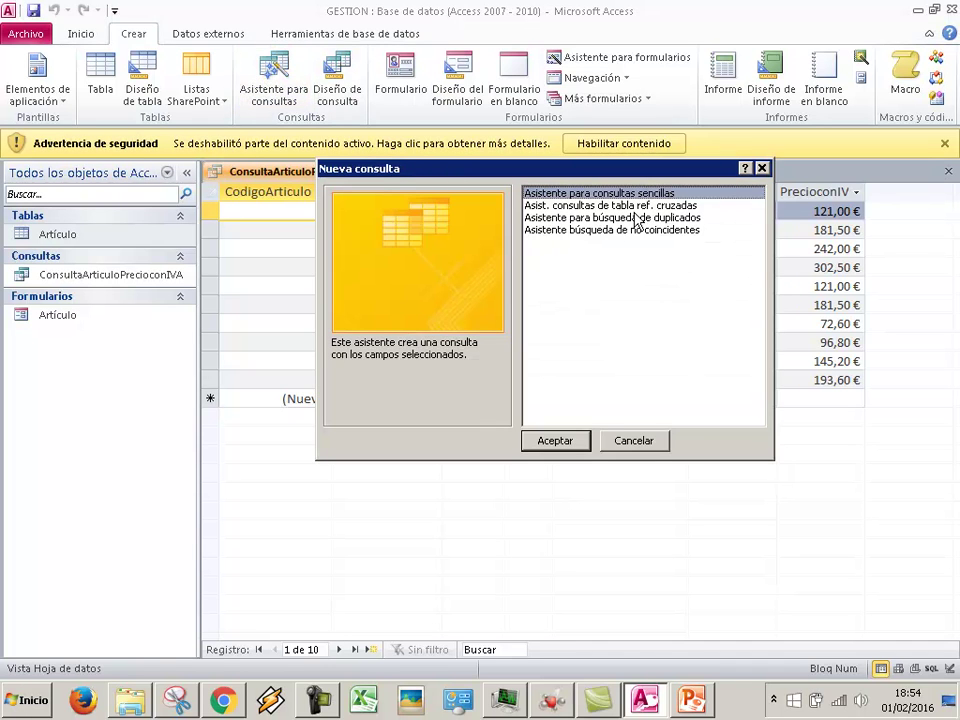
pyautogui.click(580, 440)
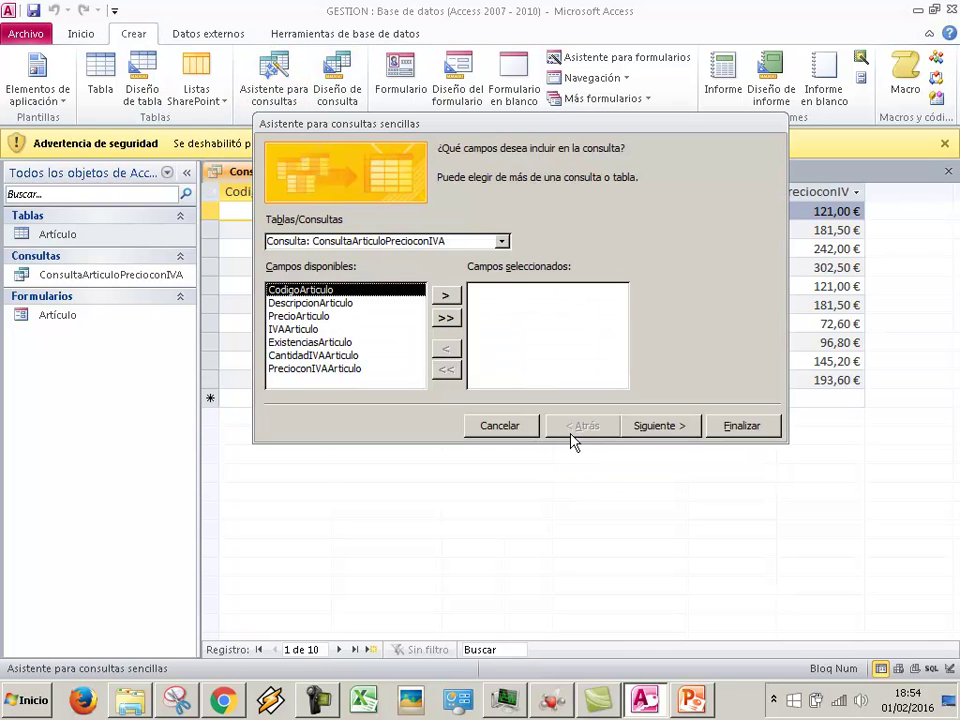
pyautogui.click(500, 241)
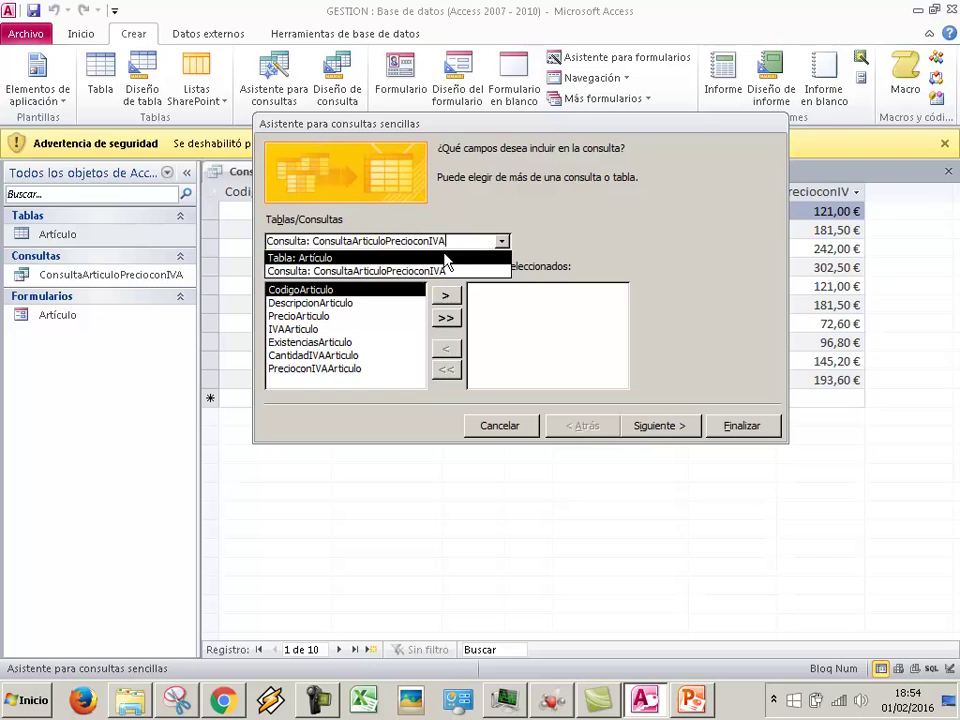
pyautogui.click(415, 260)
pyautogui.click(446, 318)
pyautogui.click(677, 426)
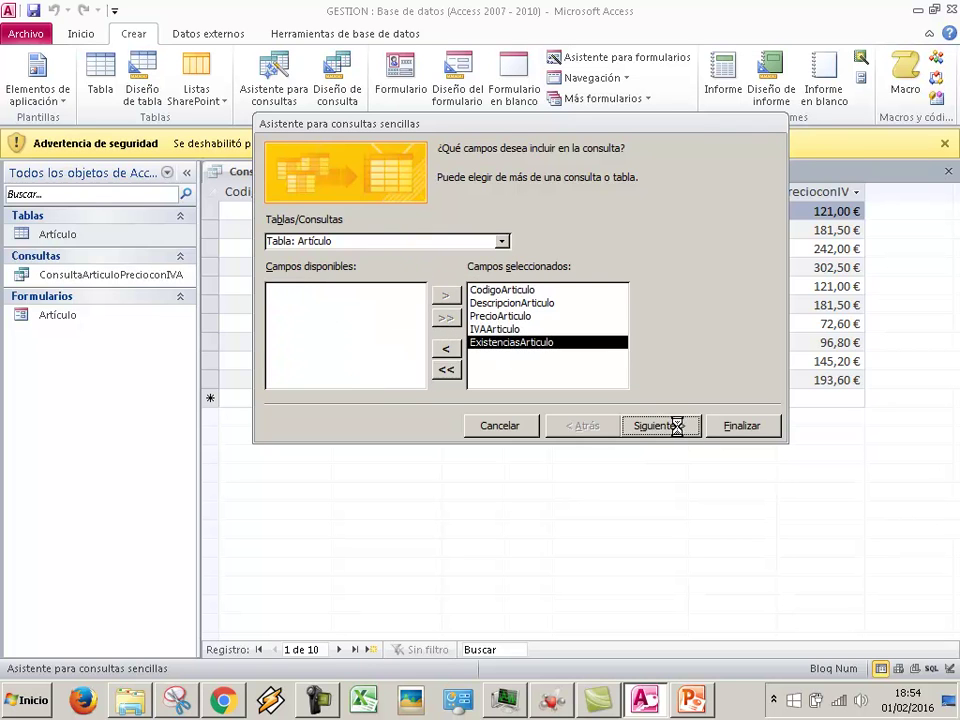
pyautogui.click(673, 426)
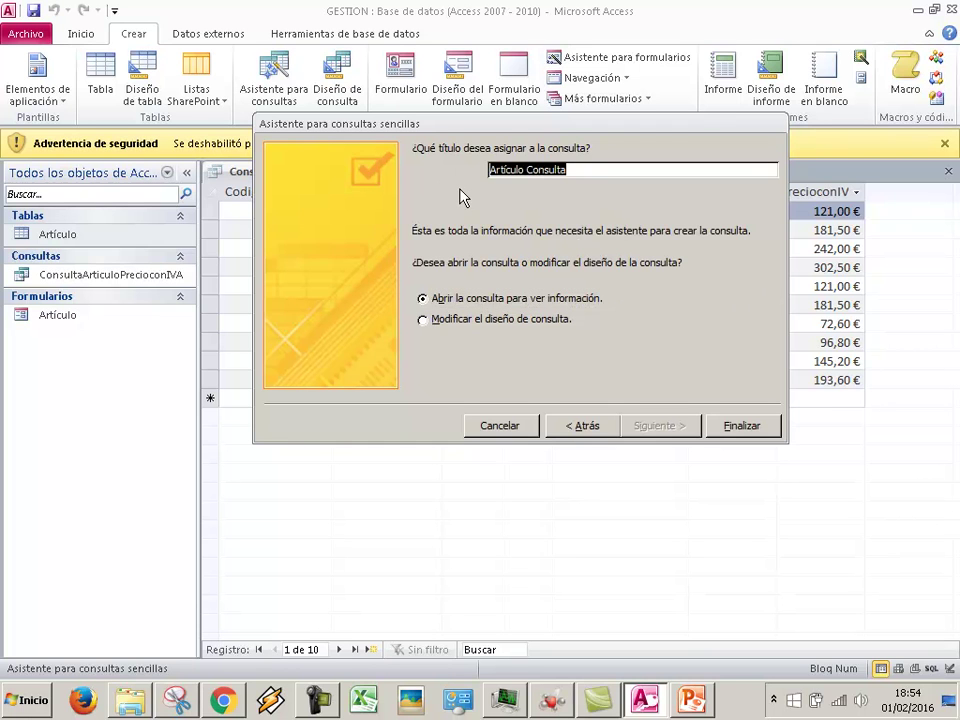
# - Title the query ConsultaPreciosArticulosconIVA and finish the wizard, opening the query to view its data
pyautogui.write('Cons')
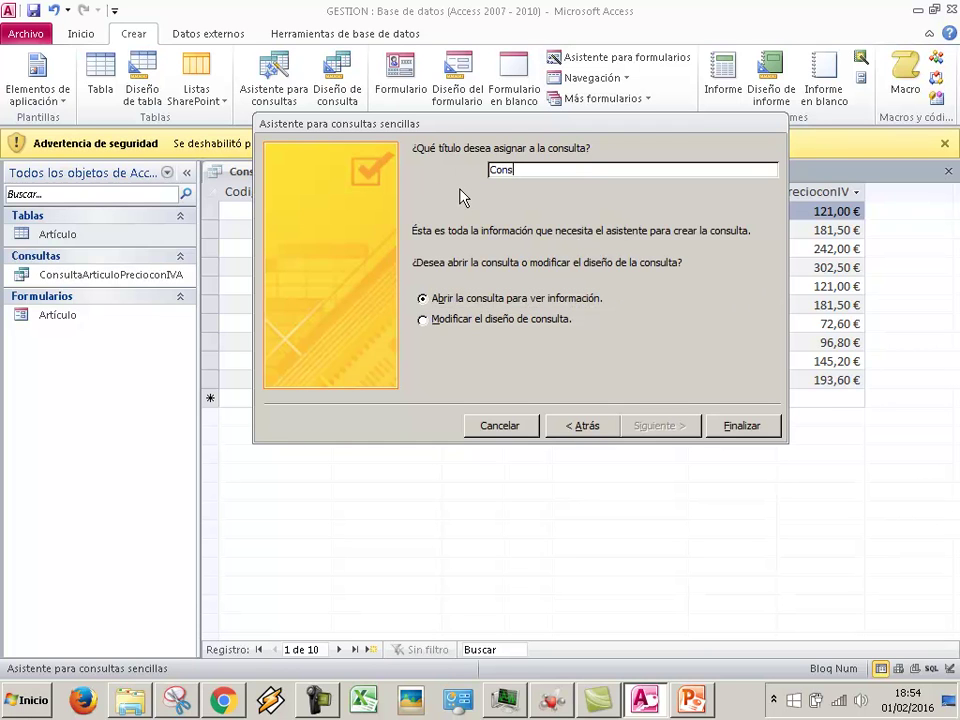
pyautogui.write('ultaPreciosArticuloscon')
pyautogui.press('capslock')
pyautogui.write('VI')
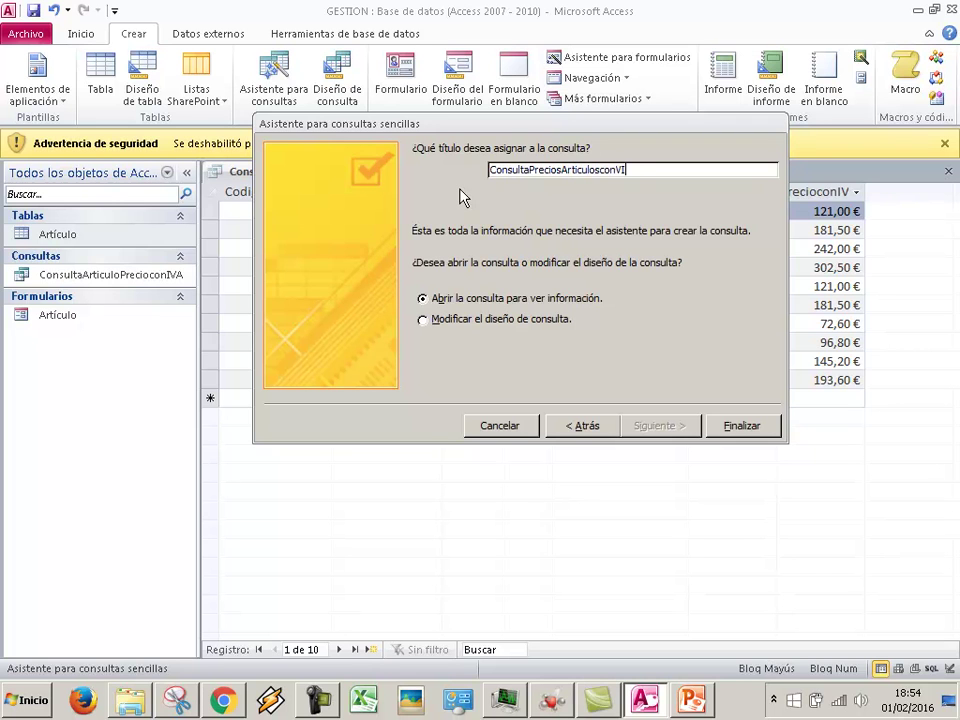
pyautogui.write('IVA')
pyautogui.press('Return')
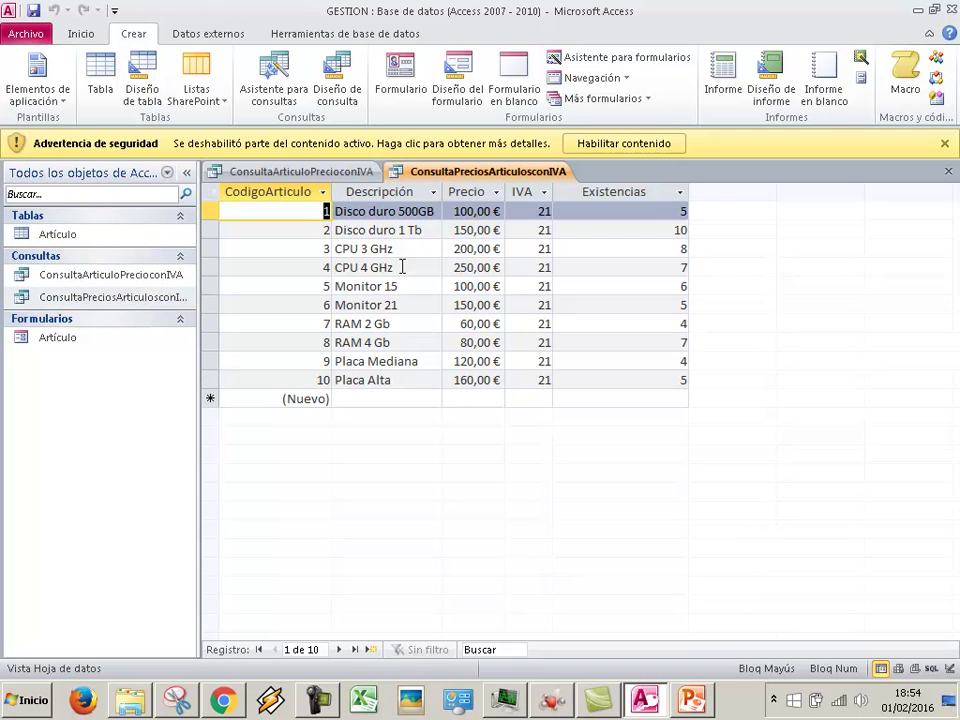
# - Show the query in Design view and narrow the property sheet to give the design grid more room
pyautogui.click(78, 30)
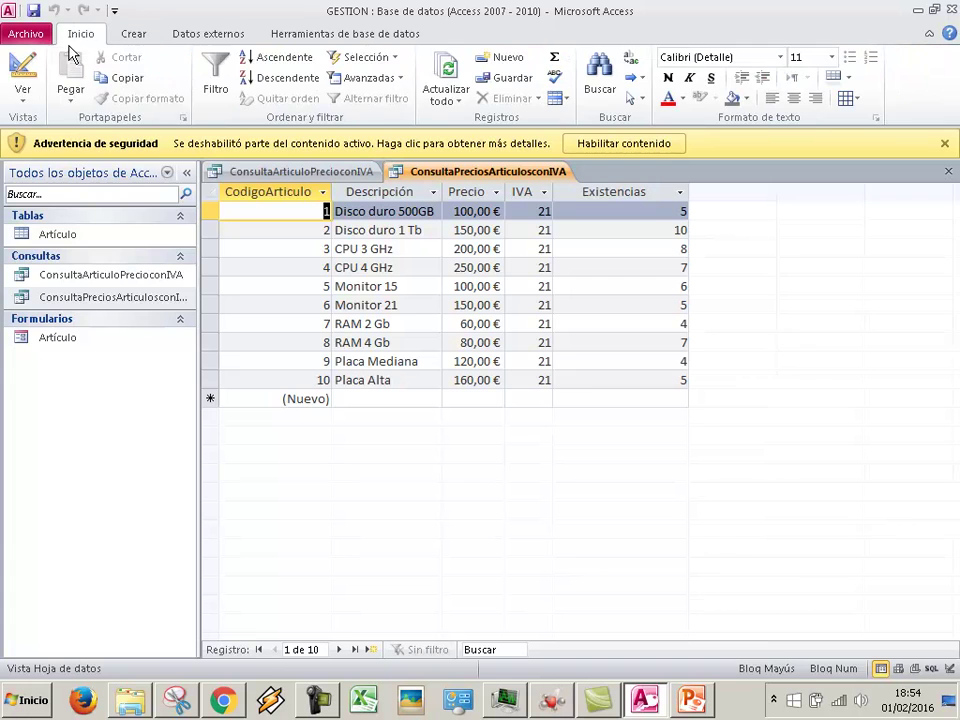
pyautogui.click(24, 95)
pyautogui.click(75, 293)
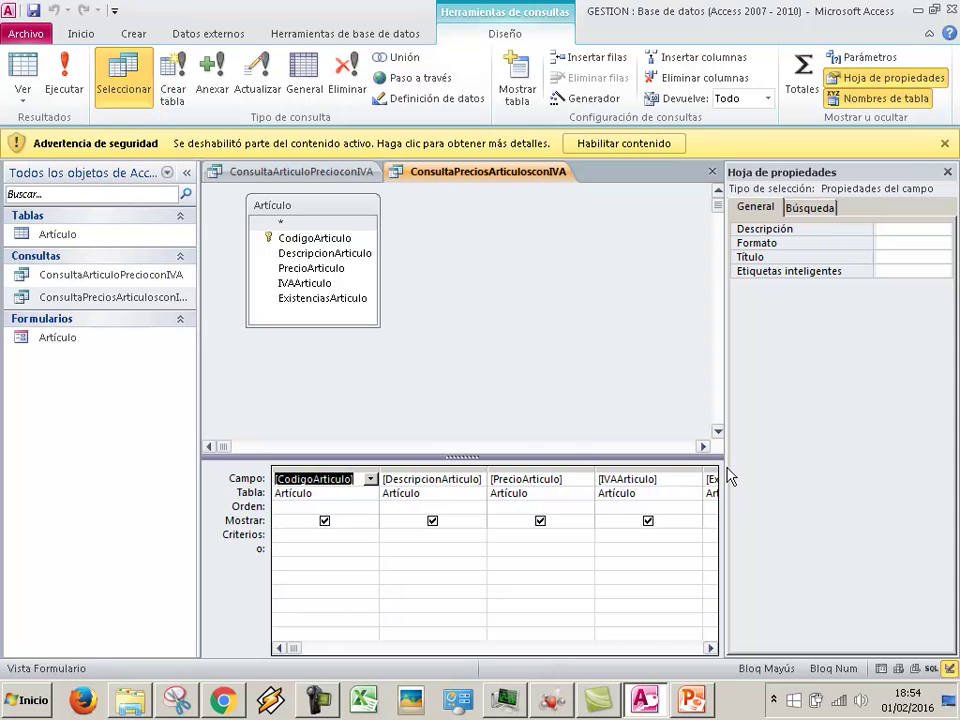
pyautogui.moveTo(724, 466); pyautogui.dragTo(868, 465)
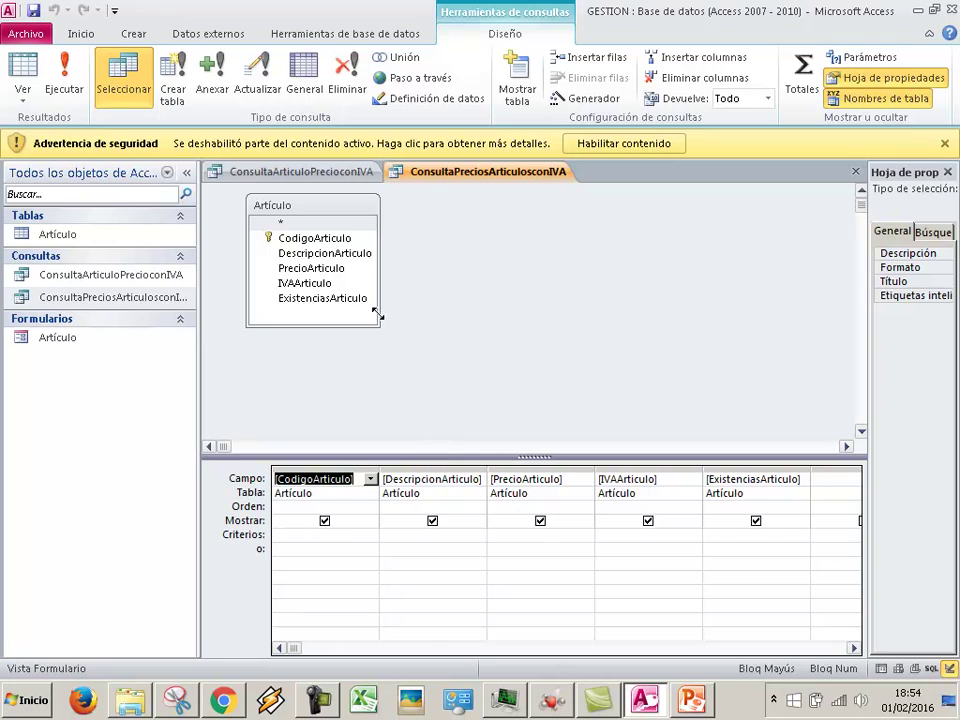
pyautogui.click(854, 648)
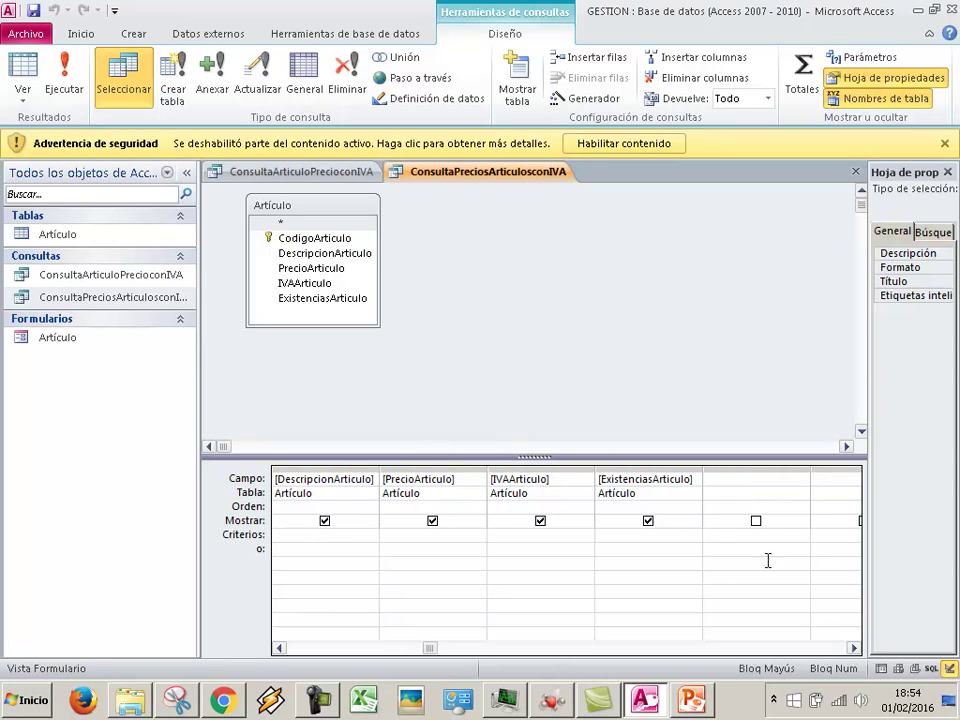
# - Add the calculated field CantidadIVA:PrecioArticulo*IVAArticulo/100 after ExistenciasArticulo and show the query in Datasheet view
pyautogui.click(738, 480)
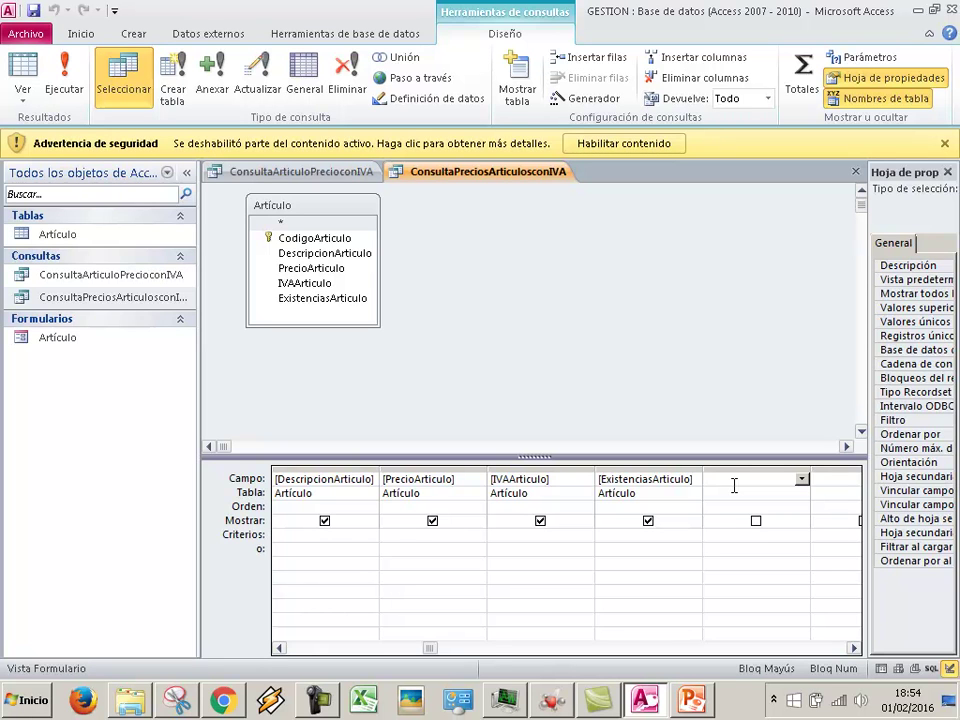
pyautogui.press('capslock')
pyautogui.write('c')
pyautogui.press('BackSpace')
pyautogui.write('Cantidad')
pyautogui.press('capslock')
pyautogui.write('IVA')
pyautogui.press('capslock')
pyautogui.write(':PrecioArticu')
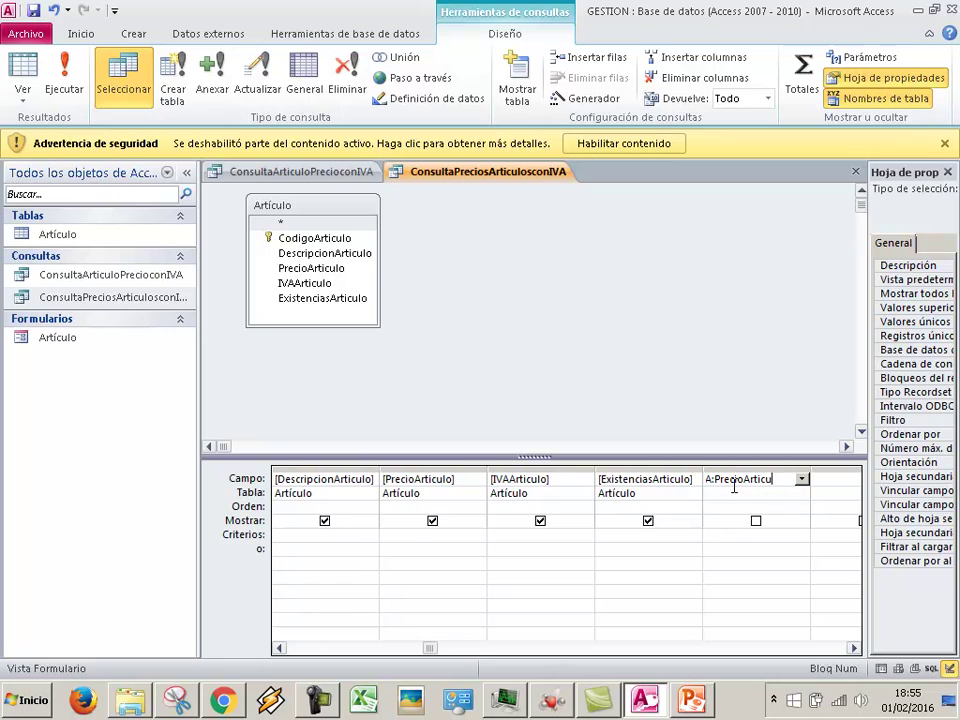
pyautogui.write('lo*')
pyautogui.press('capslock')
pyautogui.write('IVAa')
pyautogui.press('BackSpace')
pyautogui.write('Articulo/100')
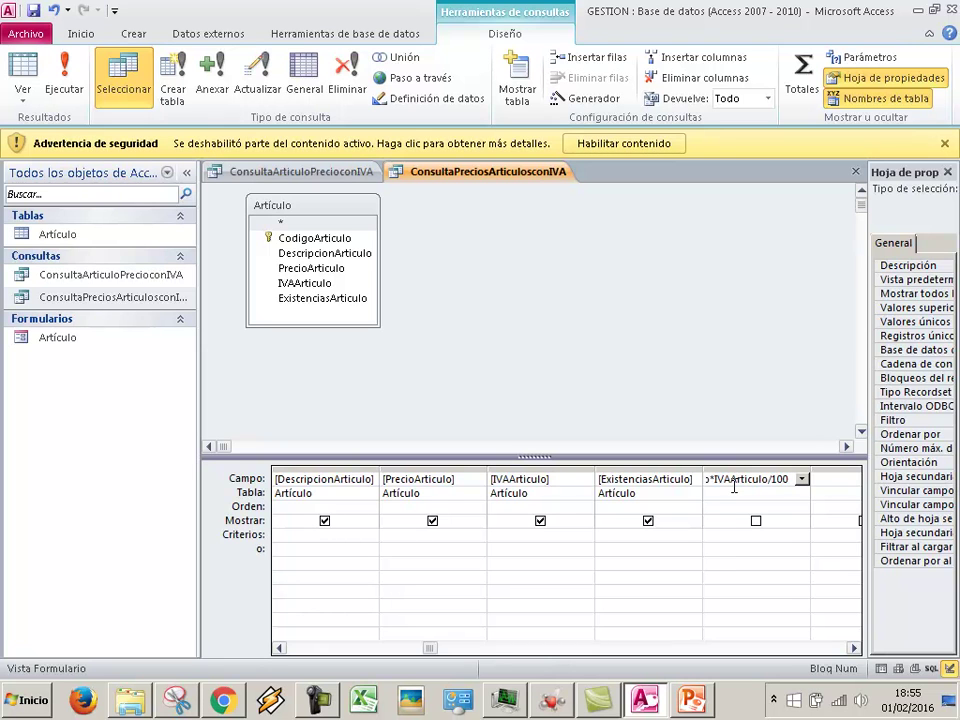
pyautogui.press('Tab')
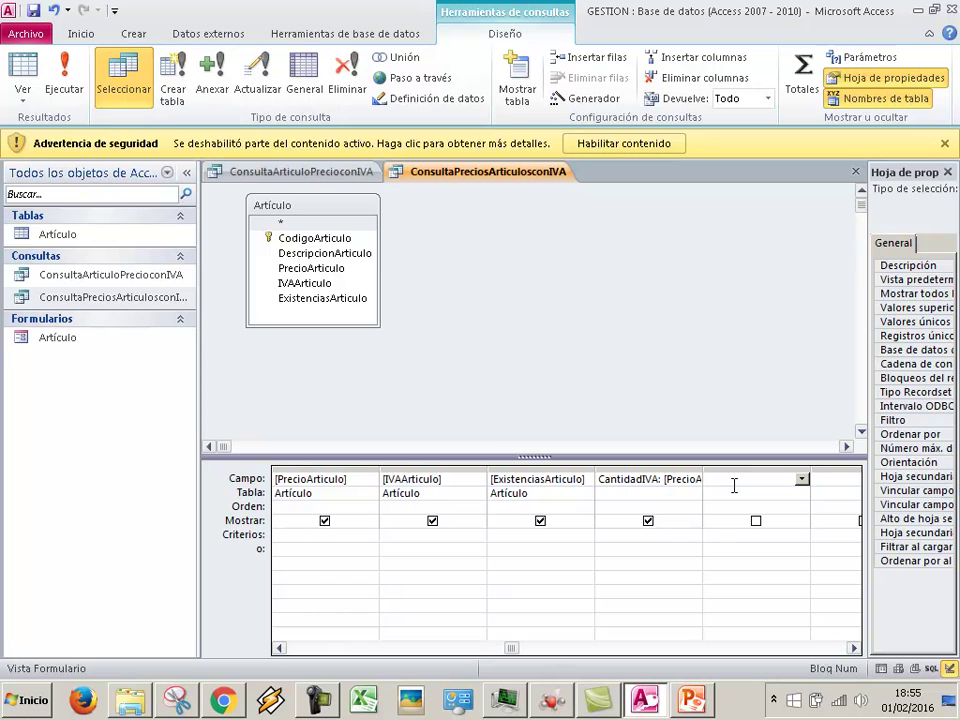
pyautogui.click(22, 92)
pyautogui.click(52, 130)
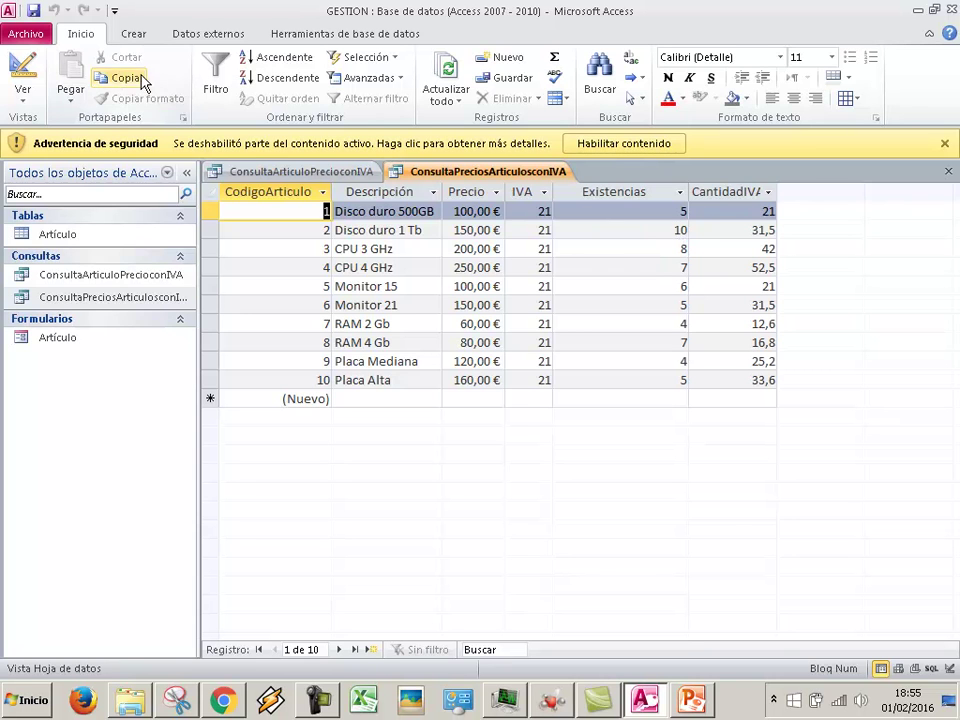
# - Add the calculated field PrecioconIVA:PrecioArticulo+CantidadIVA after CantidadIVA in the query design and show the query in Datasheet view
pyautogui.click(23, 95)
pyautogui.click(70, 293)
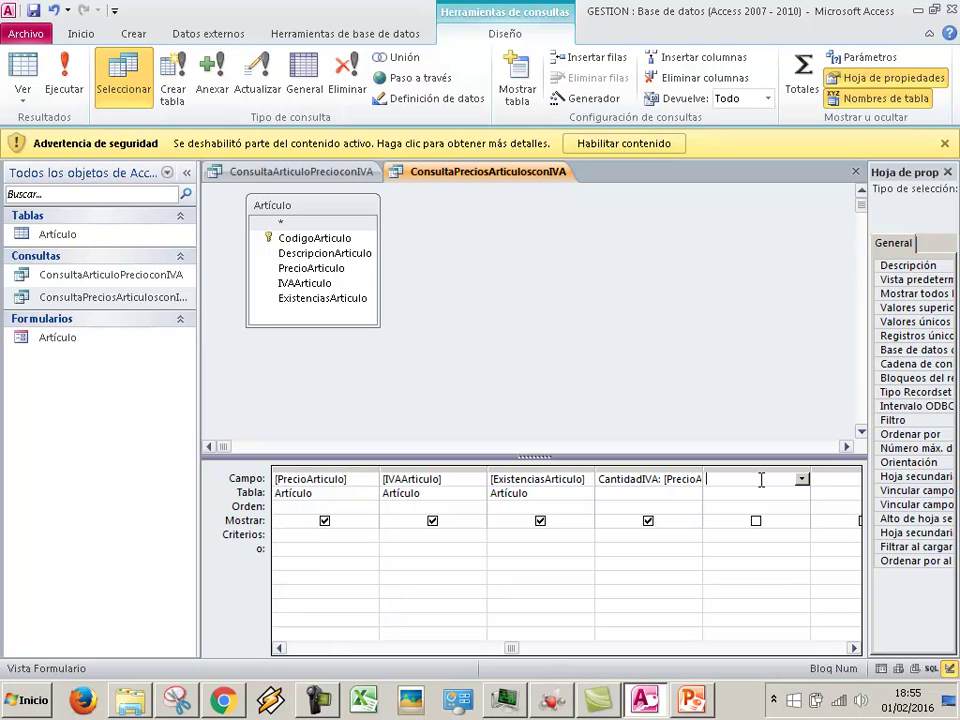
pyautogui.write('Pre')
pyautogui.write('cioconIVA')
pyautogui.write(':PrecioArtic')
pyautogui.write('Articu')
pyautogui.write('lo+Cantidad')
pyautogui.press('capslock')
pyautogui.write('IVA')
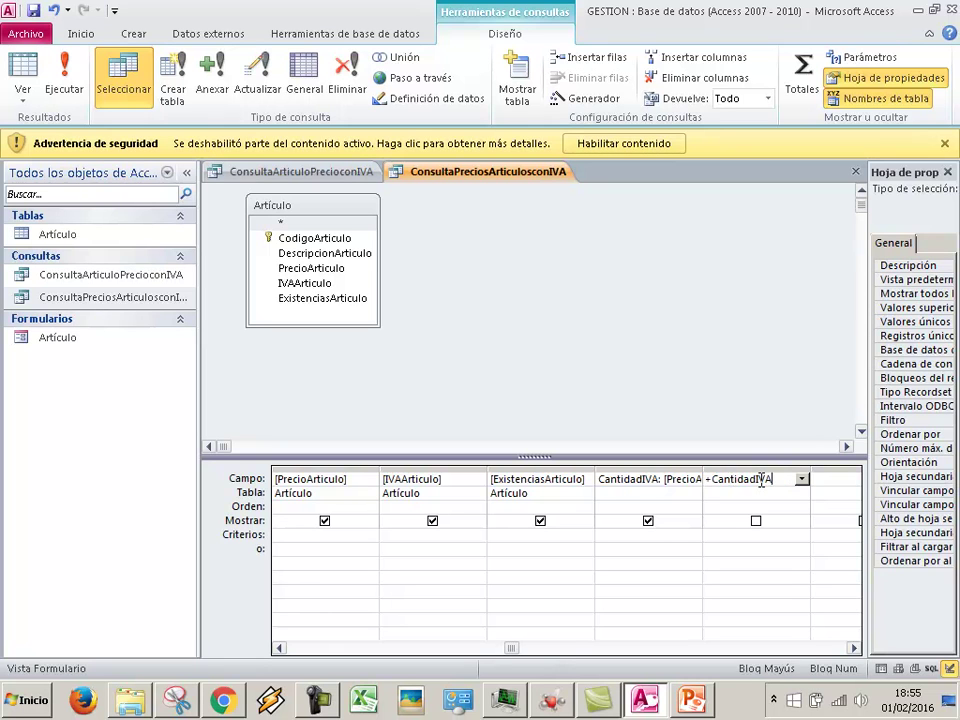
pyautogui.press('capslock')
pyautogui.press('Return')
pyautogui.click(18, 72)
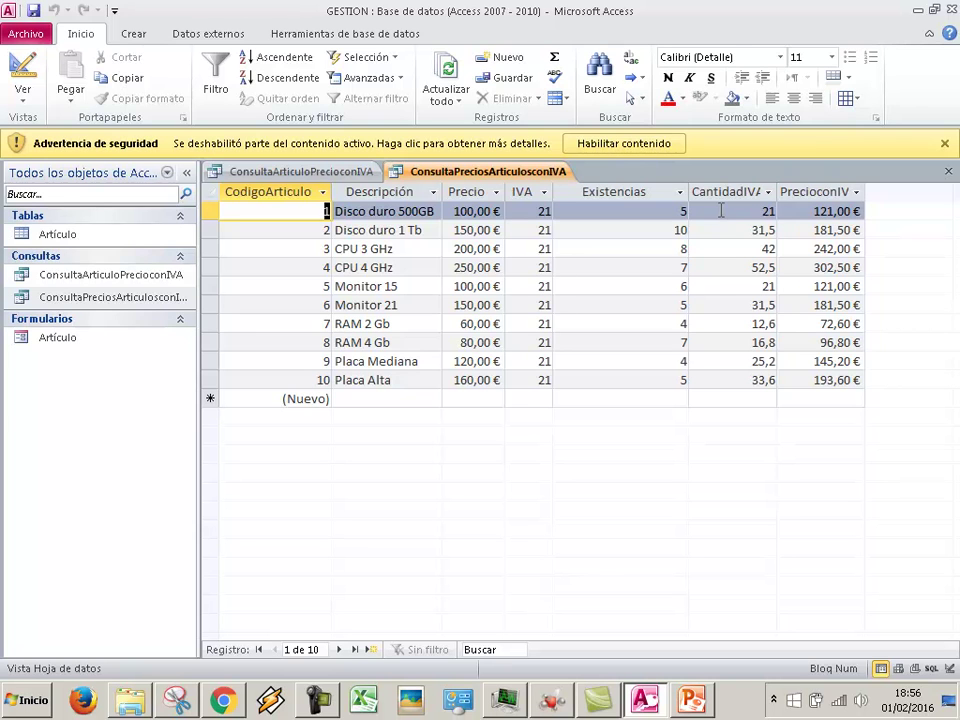
# - Enable the database's blocked content and save the design changes to ConsultaPreciosArticulosconIVA
pyautogui.click(628, 144)
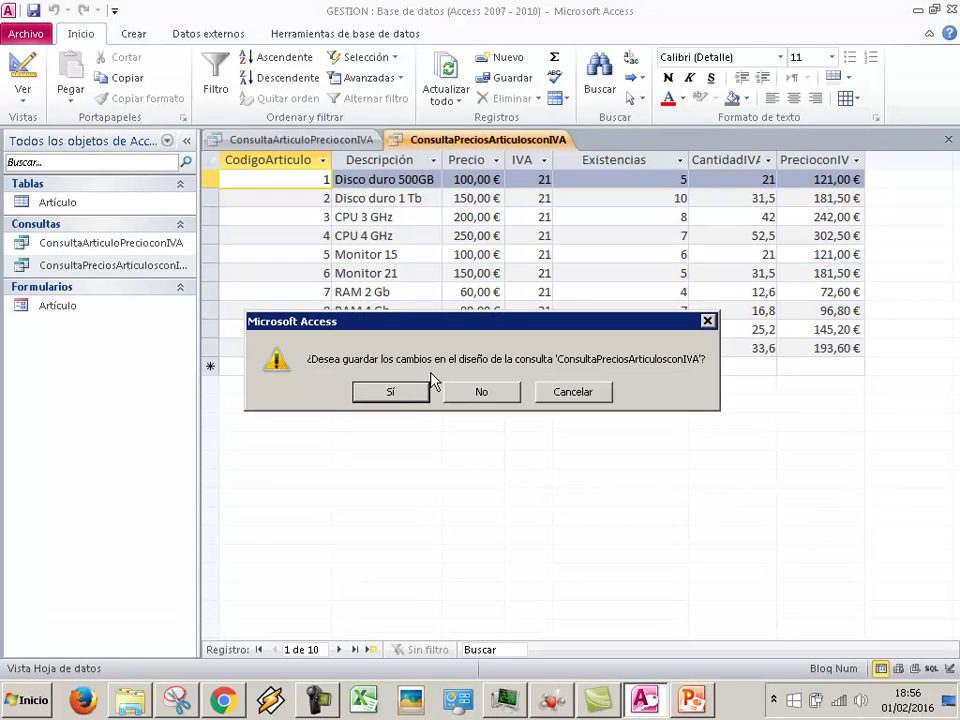
pyautogui.click(409, 391)
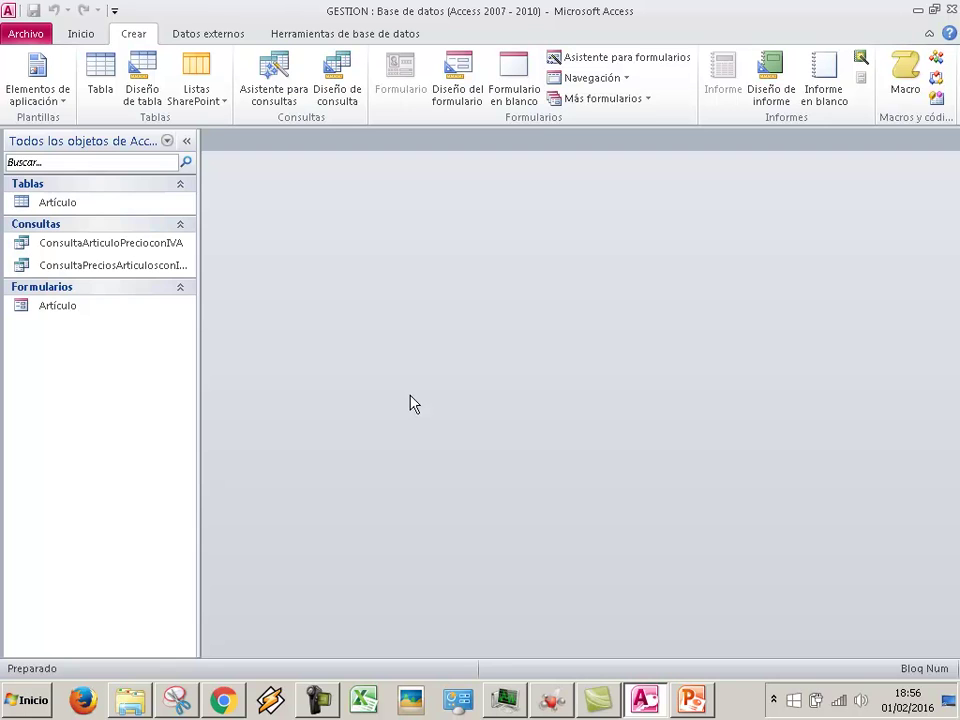
# - Reopen the ConsultaPreciosArticulosconIVA query and switch it to Design view
pyautogui.click(94, 272)
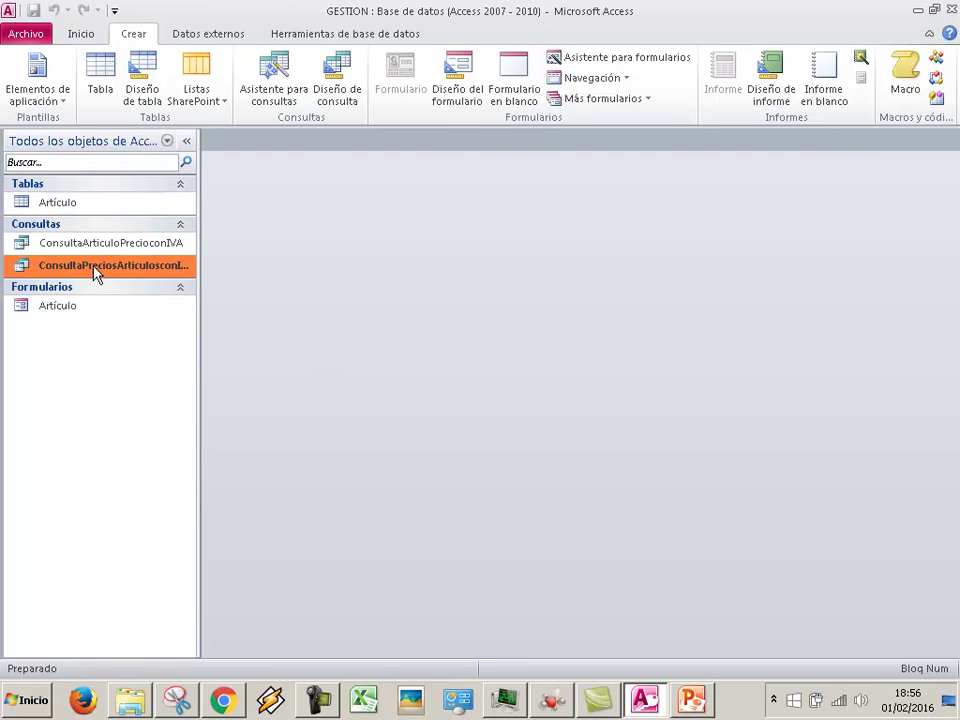
pyautogui.doubleClick(94, 268)
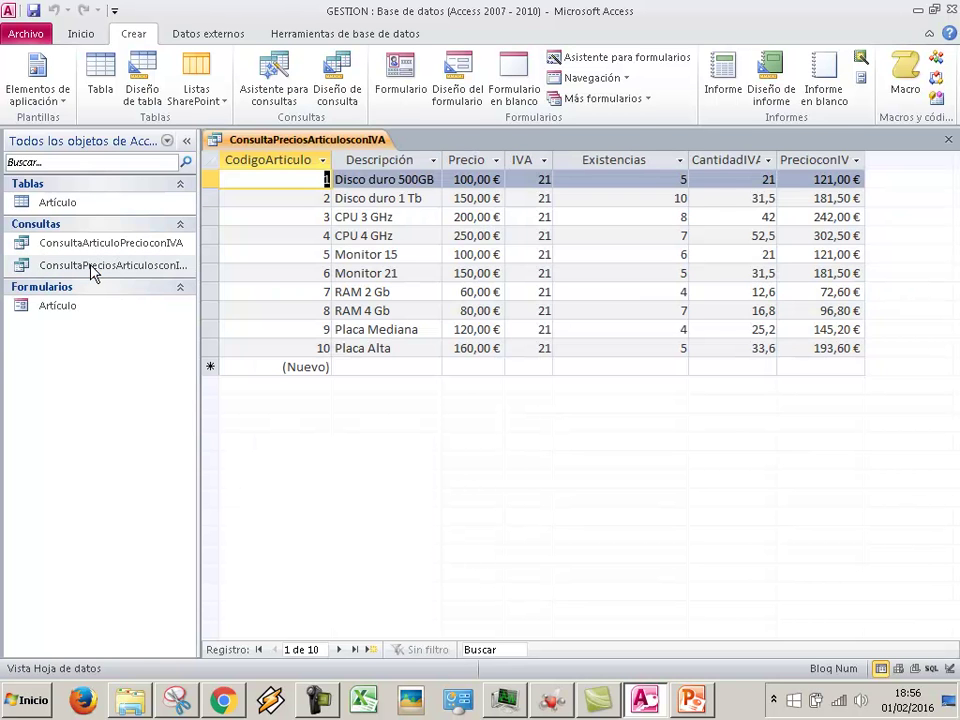
pyautogui.click(79, 34)
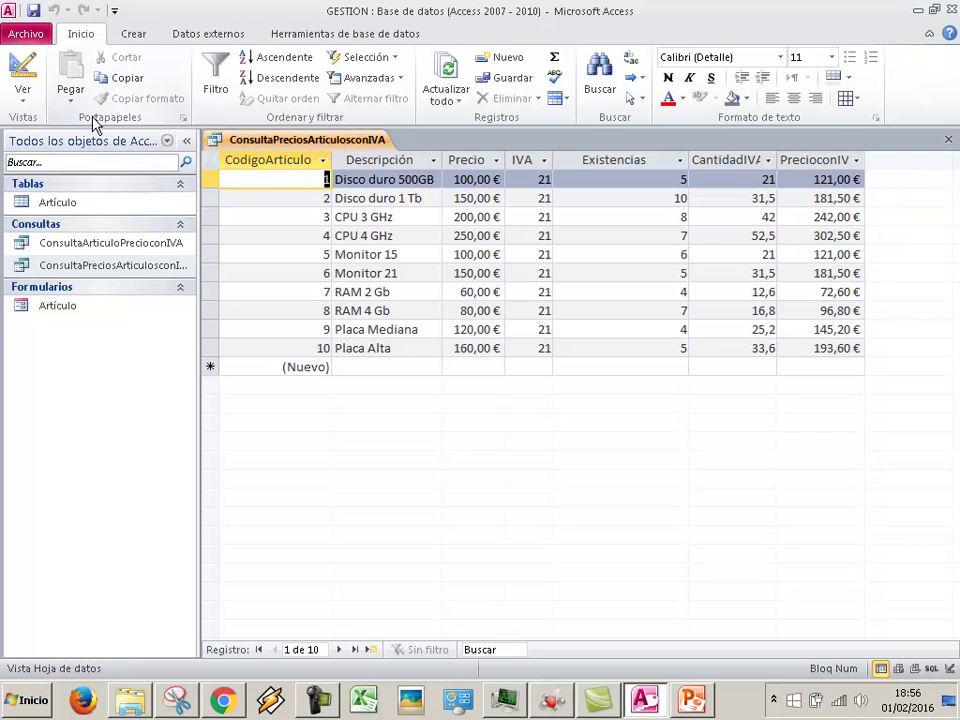
pyautogui.click(30, 96)
pyautogui.click(75, 295)
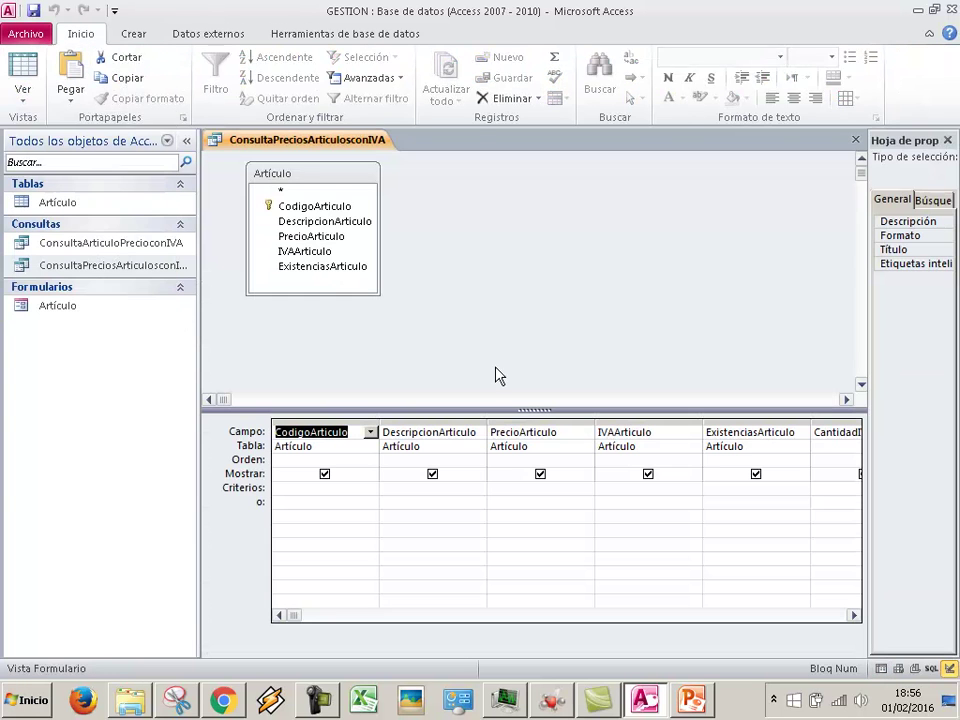
# - Widen the CantidadIVA and PrecioconIVA columns in the design grid to fit their full expressions
pyautogui.click(855, 615)
pyautogui.click(855, 615)
pyautogui.click(855, 615)
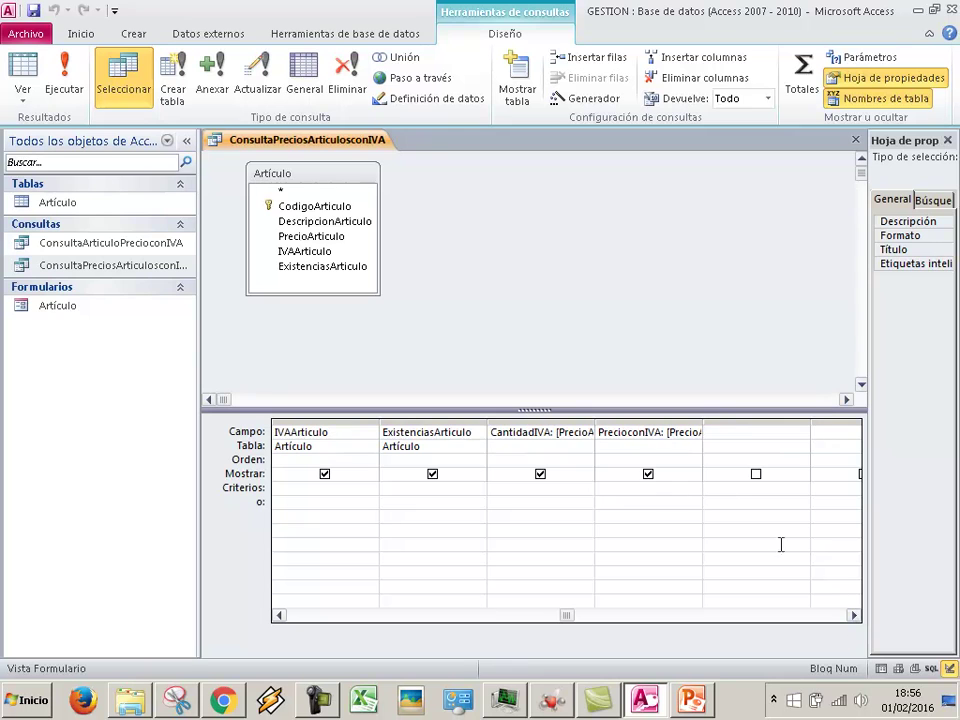
pyautogui.doubleClick(595, 422)
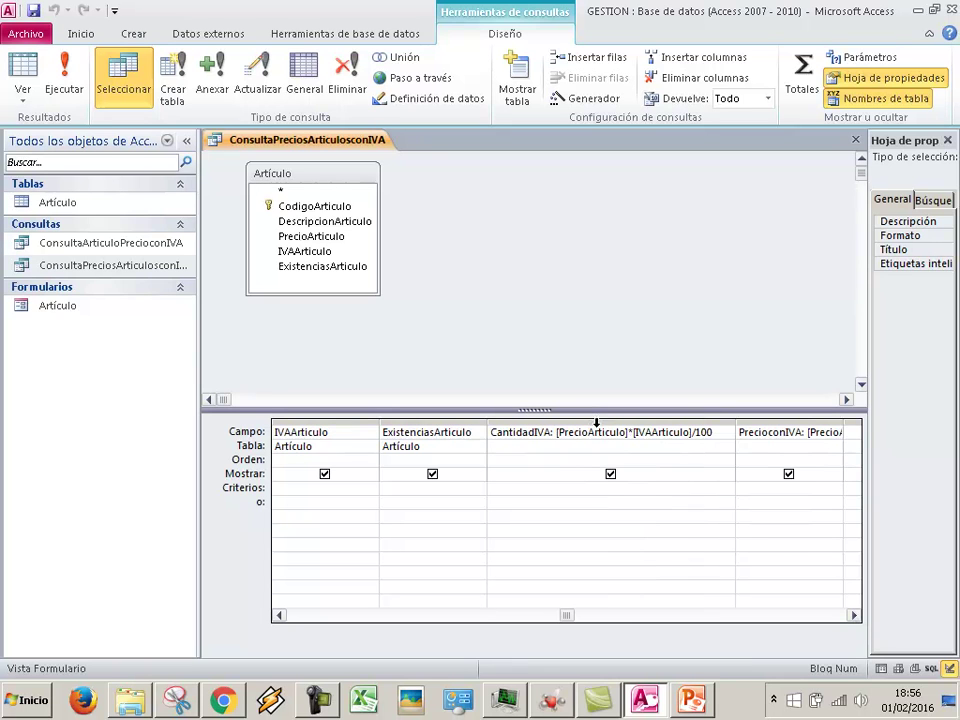
pyautogui.doubleClick(843, 422)
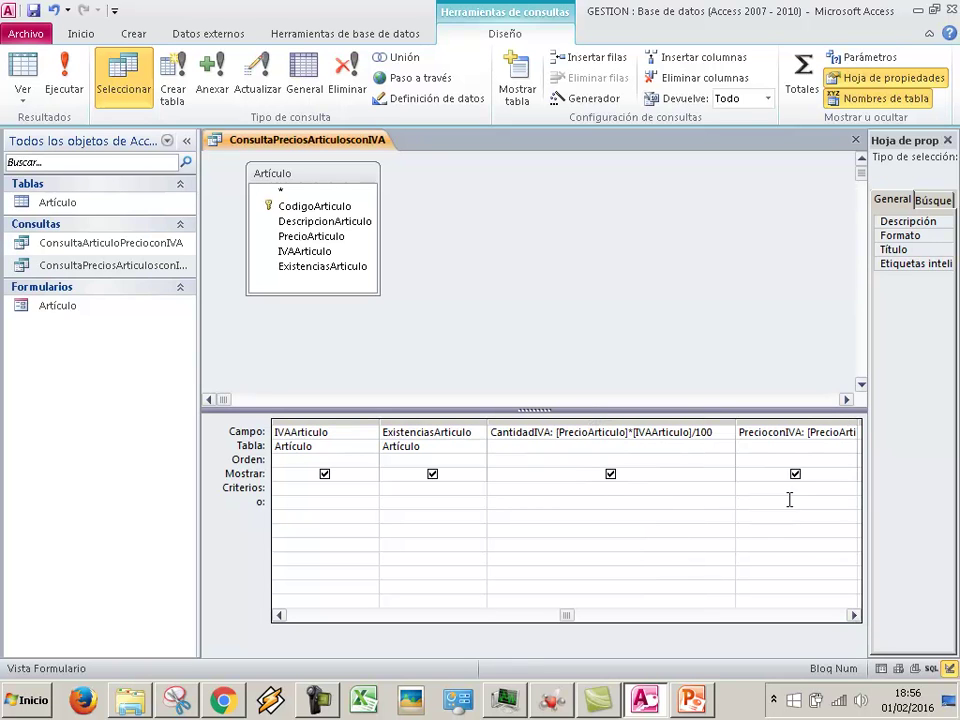
pyautogui.click(855, 615)
pyautogui.click(855, 615)
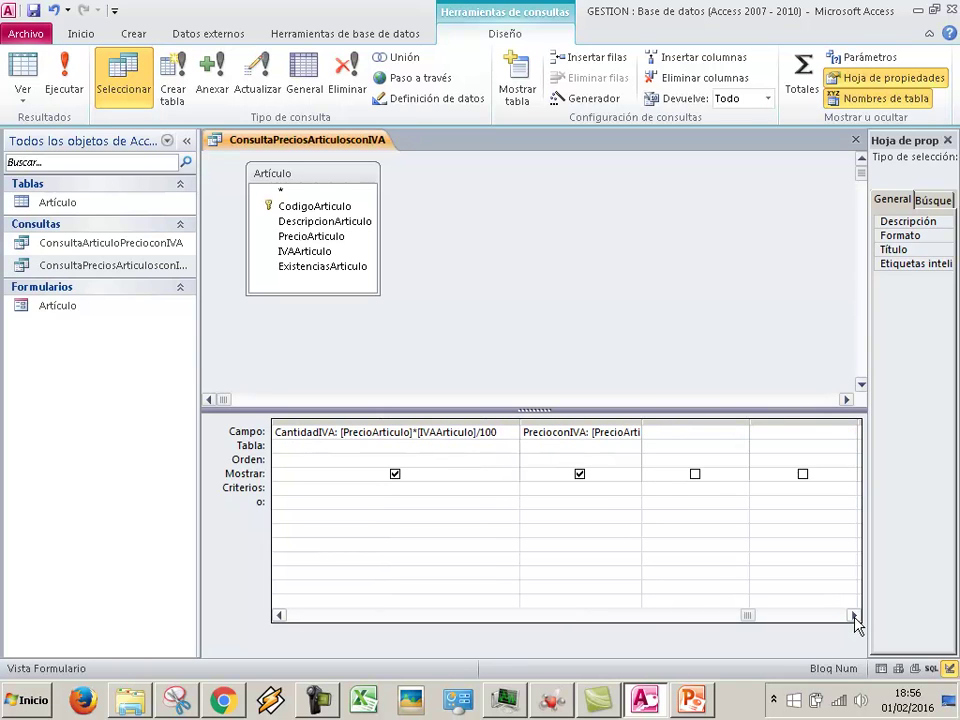
pyautogui.doubleClick(639, 420)
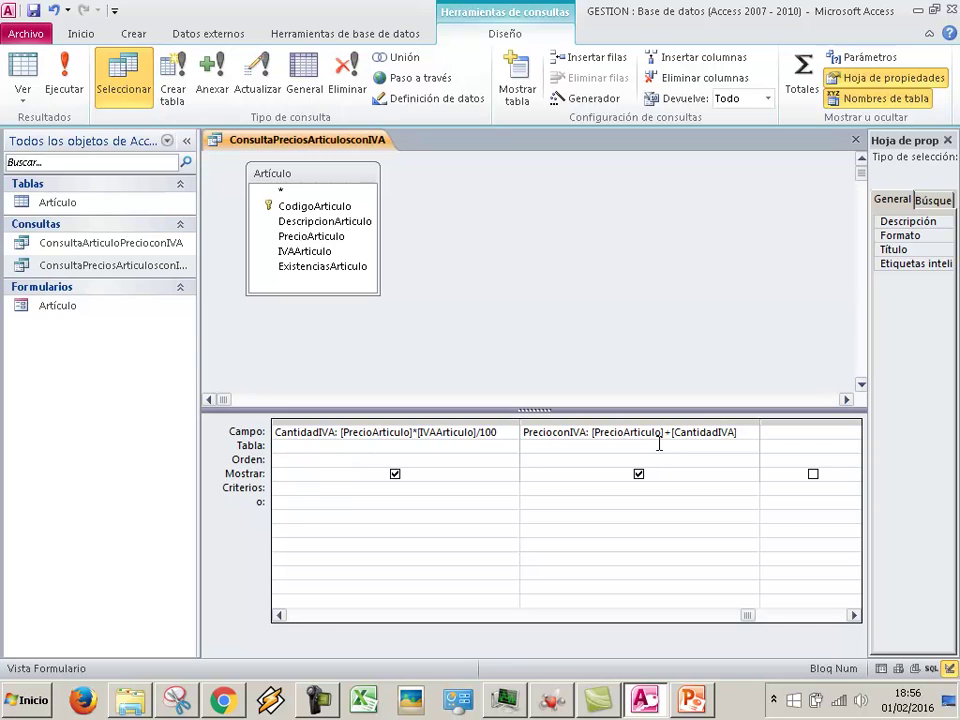
pyautogui.click(317, 615)
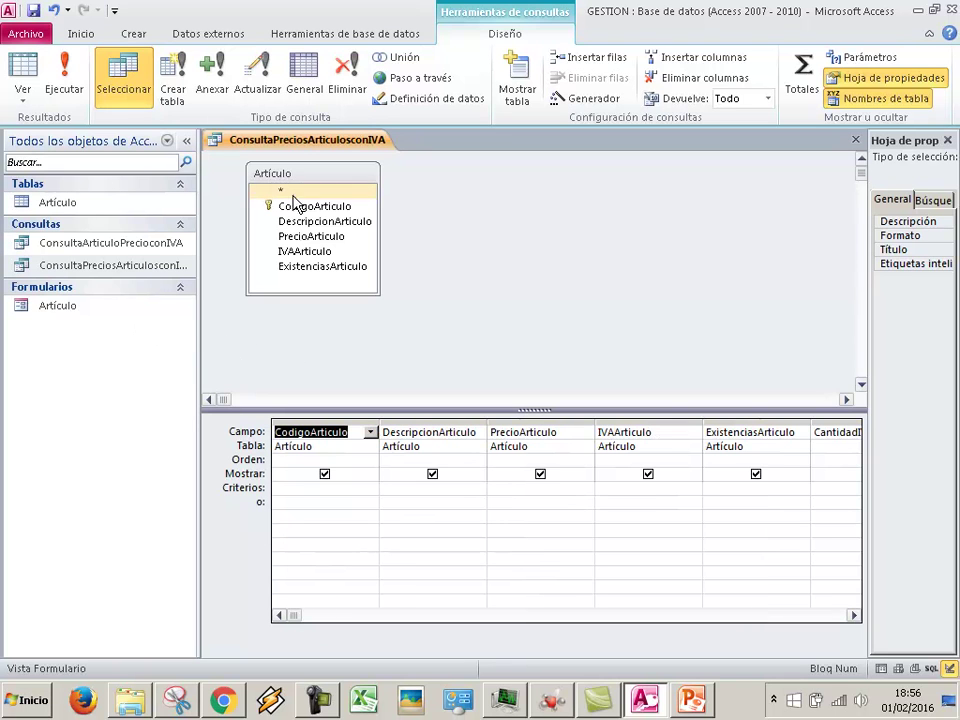
# - Start a report with the report wizard, including all fields of the ConsultaPreciosArticulosconIVA query and no grouping levels
pyautogui.click(84, 35)
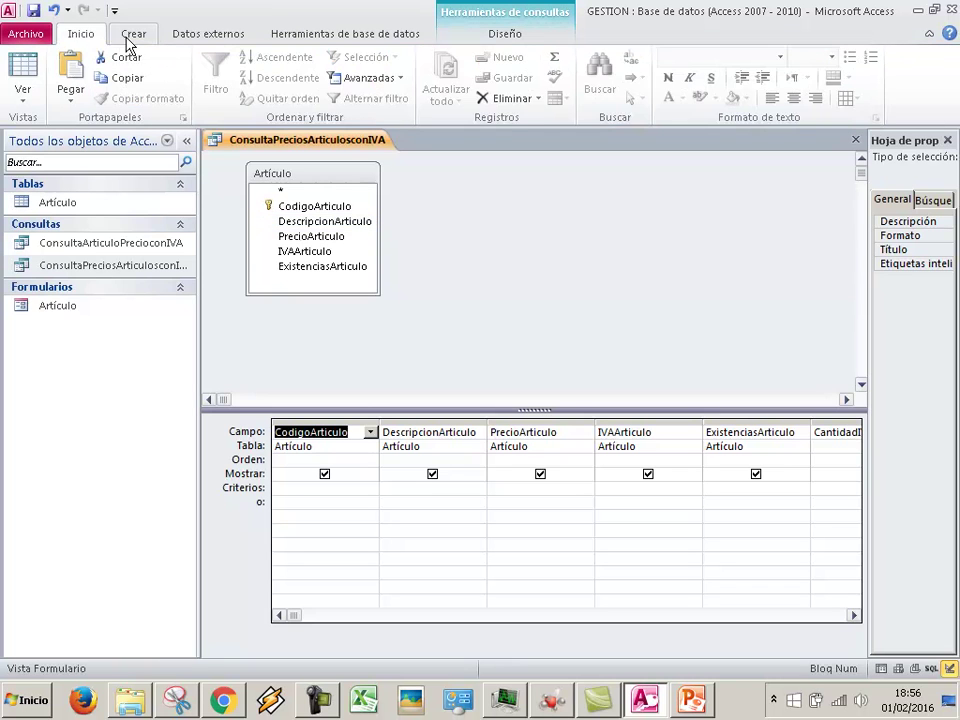
pyautogui.click(132, 35)
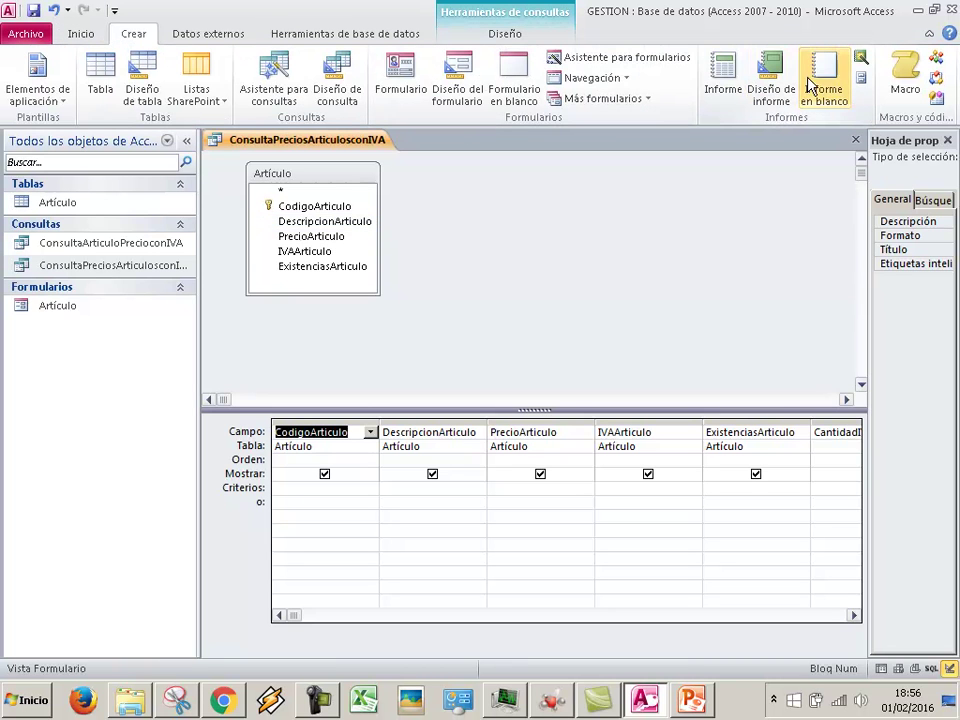
pyautogui.click(858, 60)
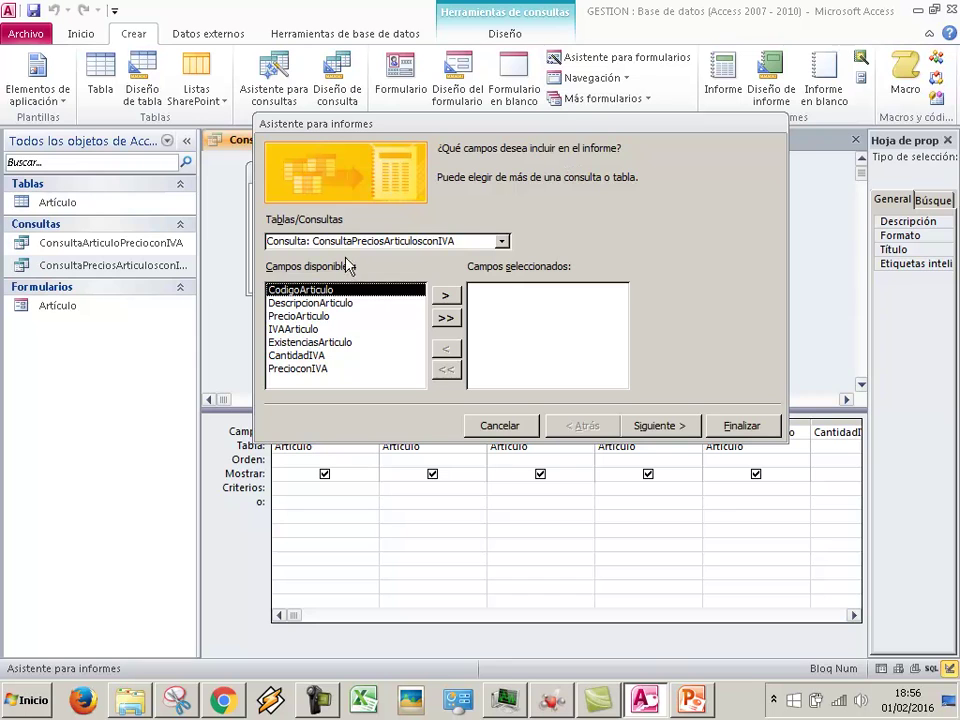
pyautogui.click(501, 241)
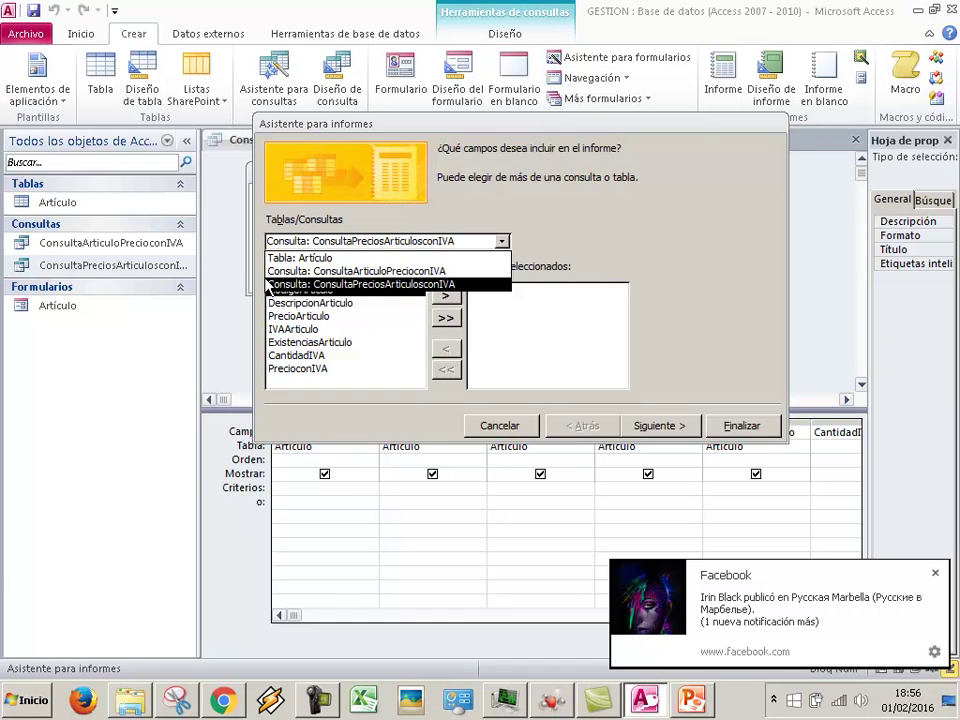
pyautogui.click(324, 285)
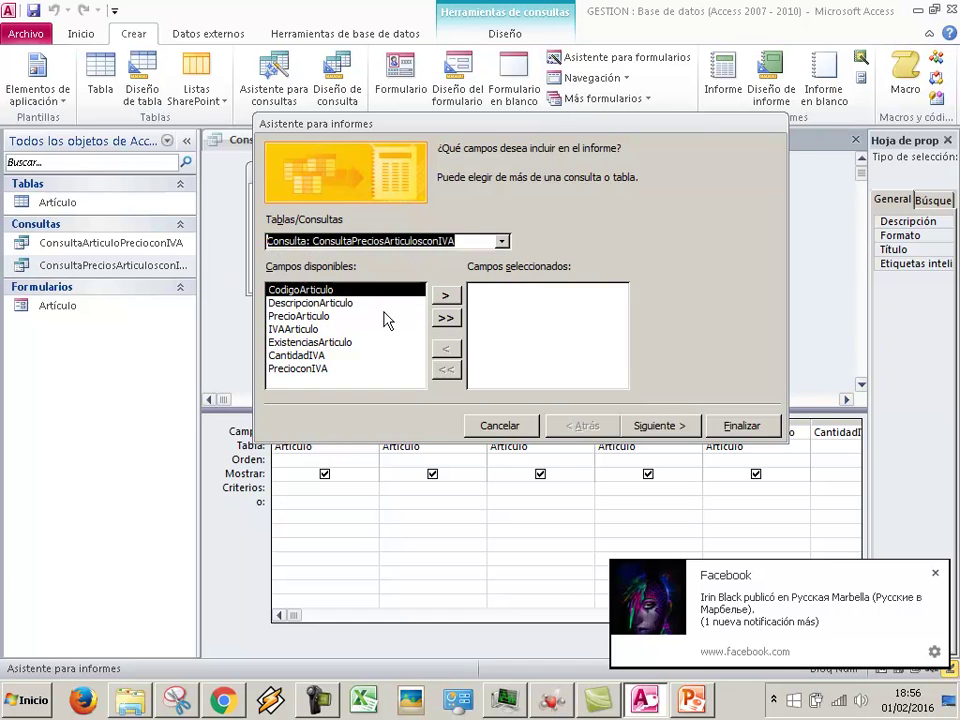
pyautogui.click(446, 317)
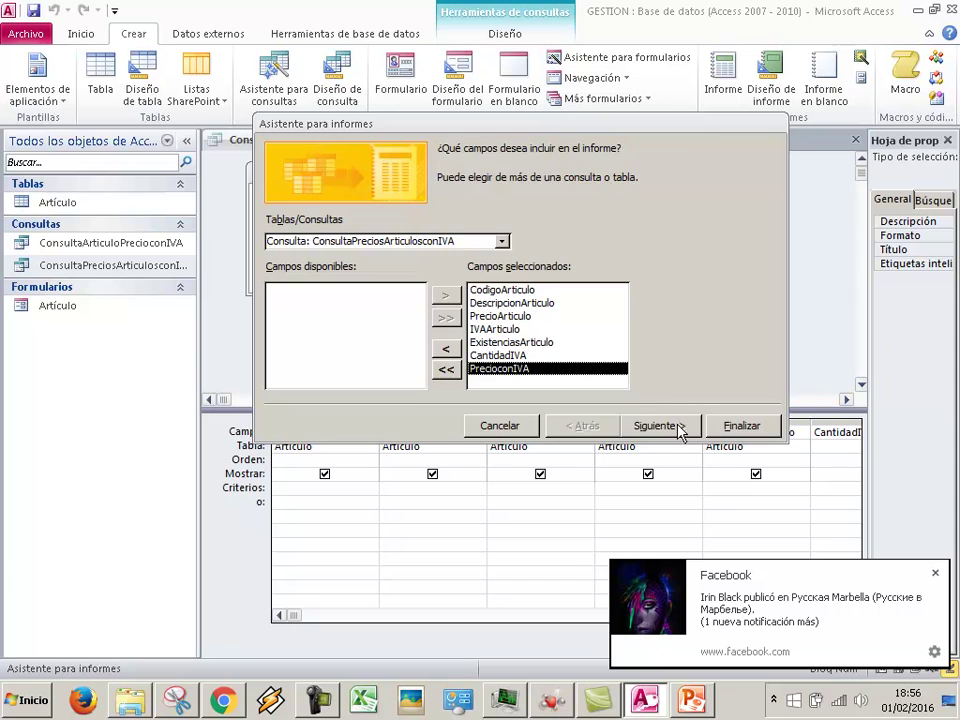
pyautogui.click(645, 425)
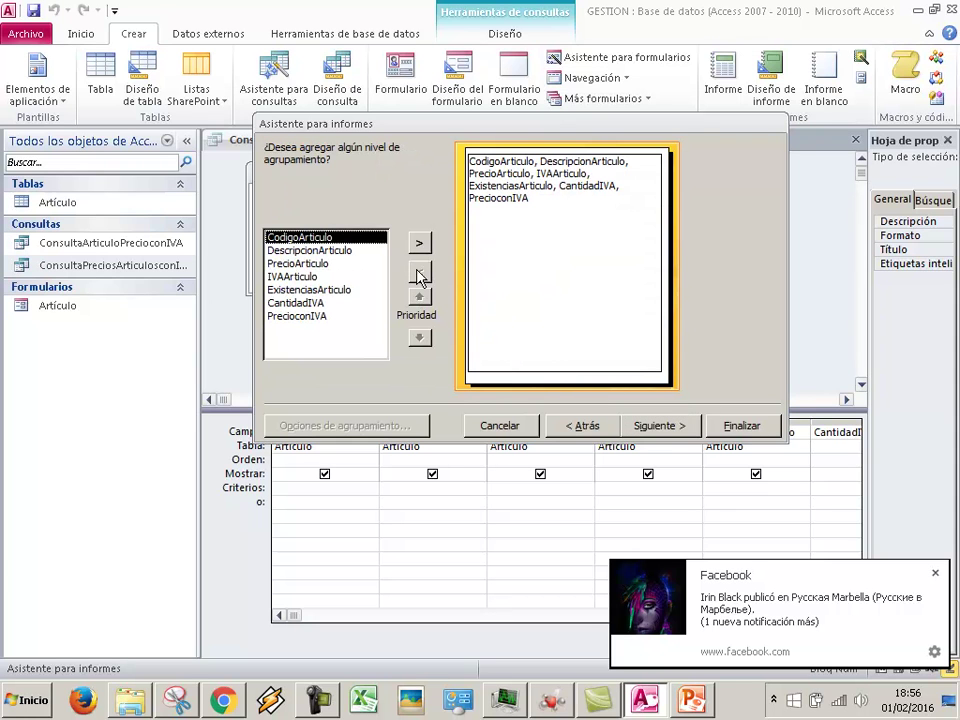
pyautogui.click(638, 427)
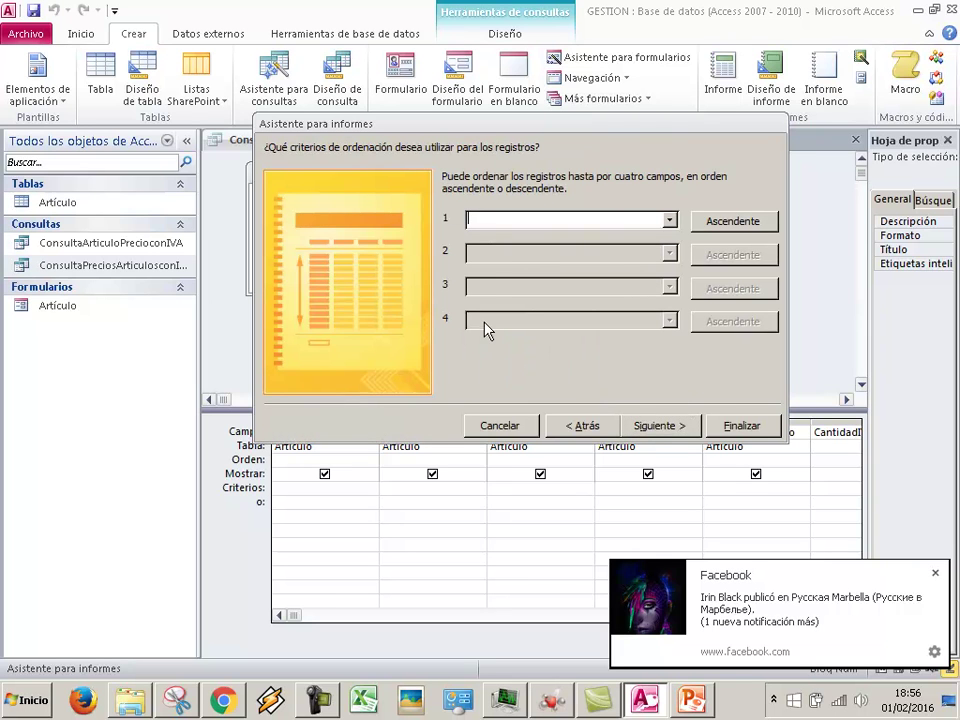